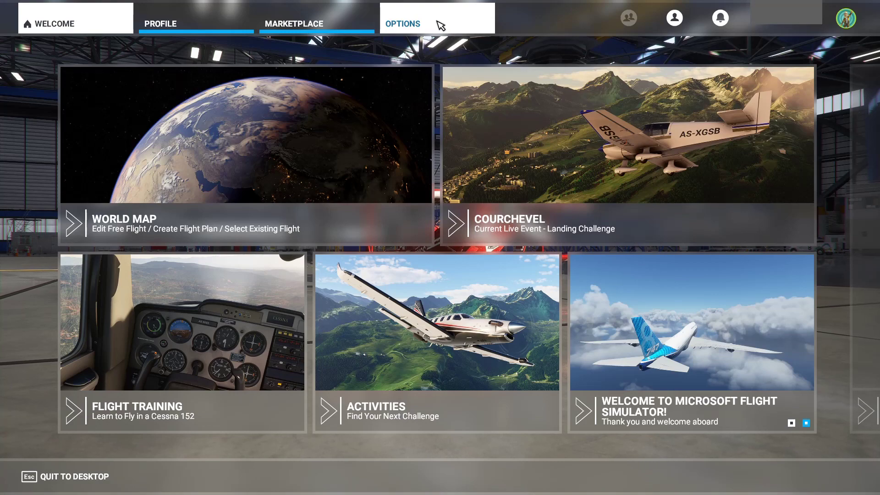
Open the Controls options and set the keyboard bindings filter to All
left_click(440, 26)
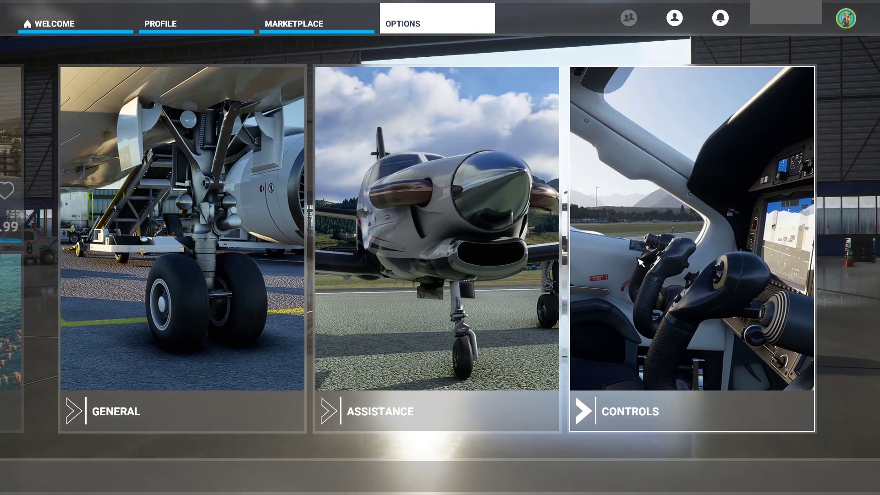
left_click(688, 301)
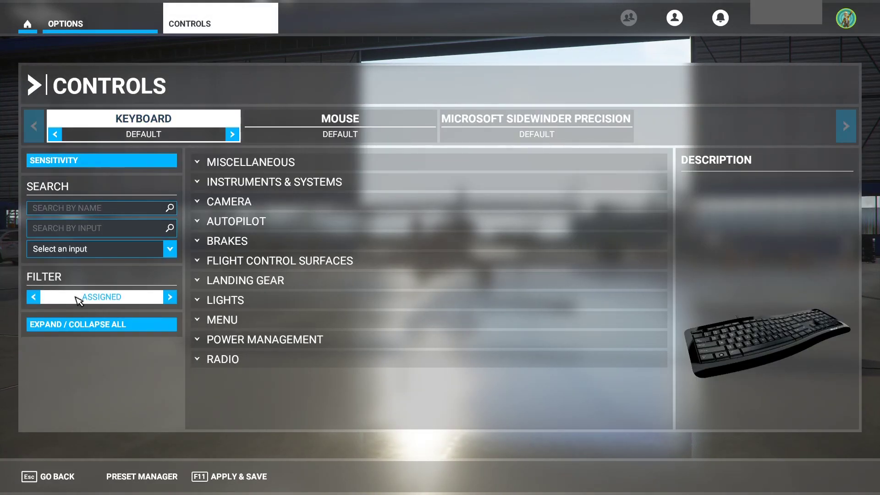
left_click(170, 298)
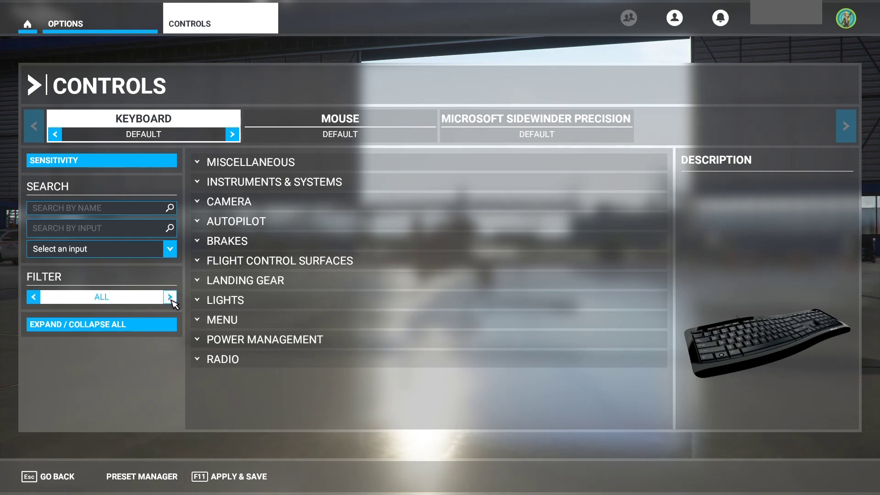
left_click(170, 298)
left_click(170, 298)
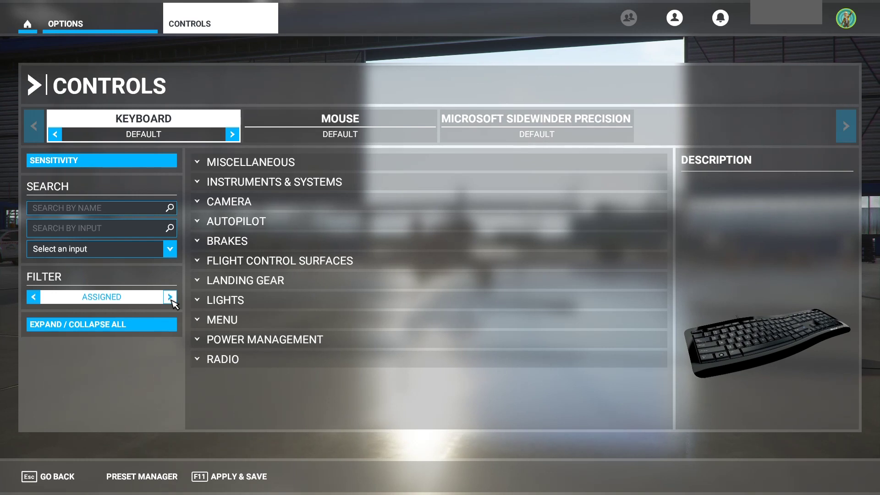
left_click(170, 298)
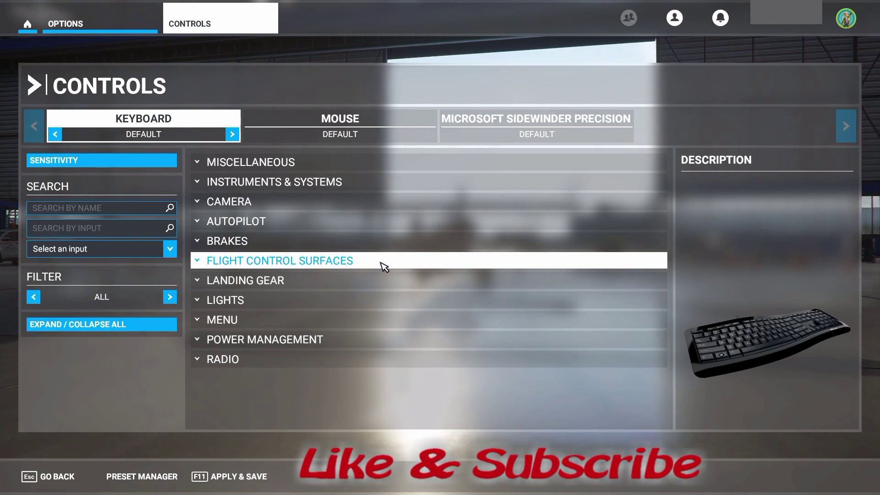
Try to bind Aileron Left (Roll Left) under Primary Control Surfaces to A in a new keyboard profile named WASD
left_click(199, 262)
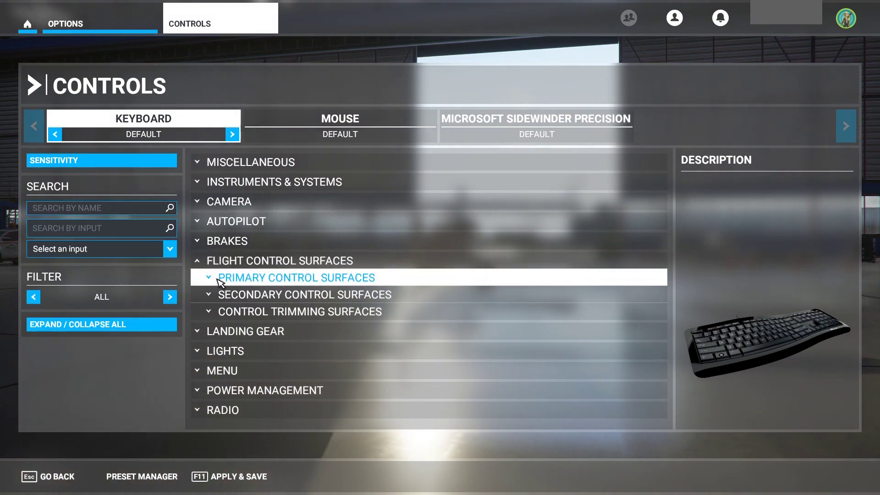
left_click(210, 279)
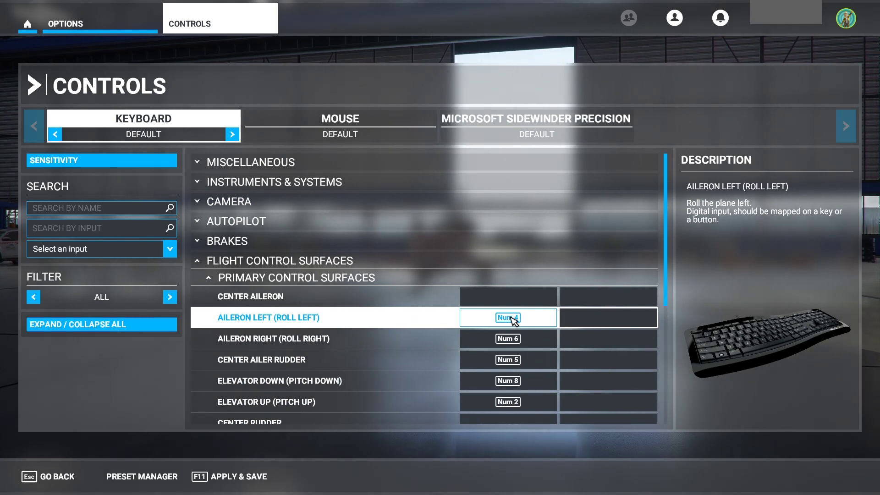
left_click(513, 321)
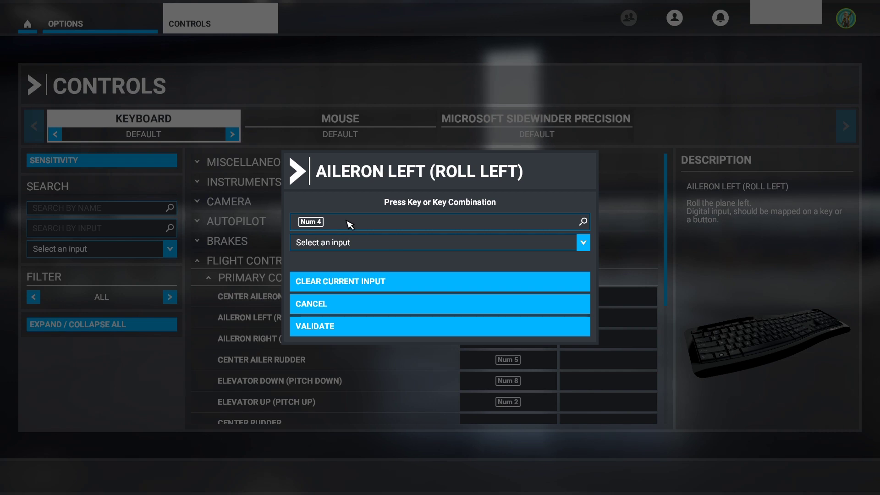
left_click(350, 223)
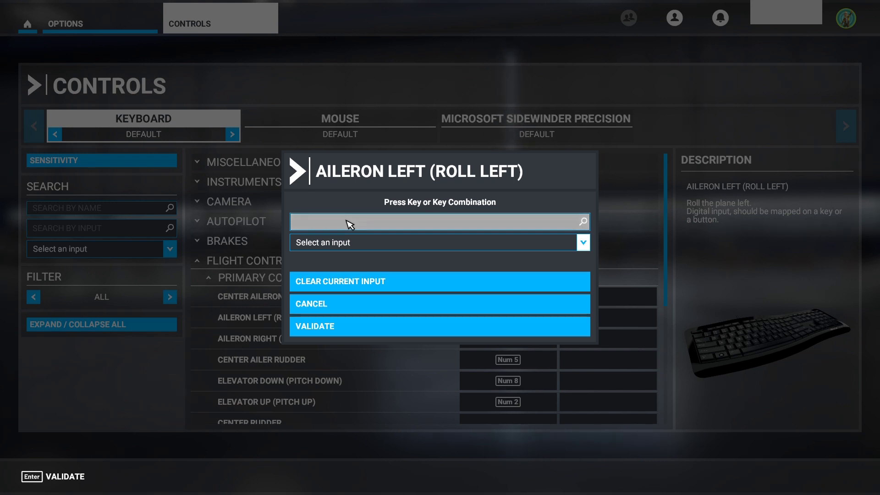
key("a")
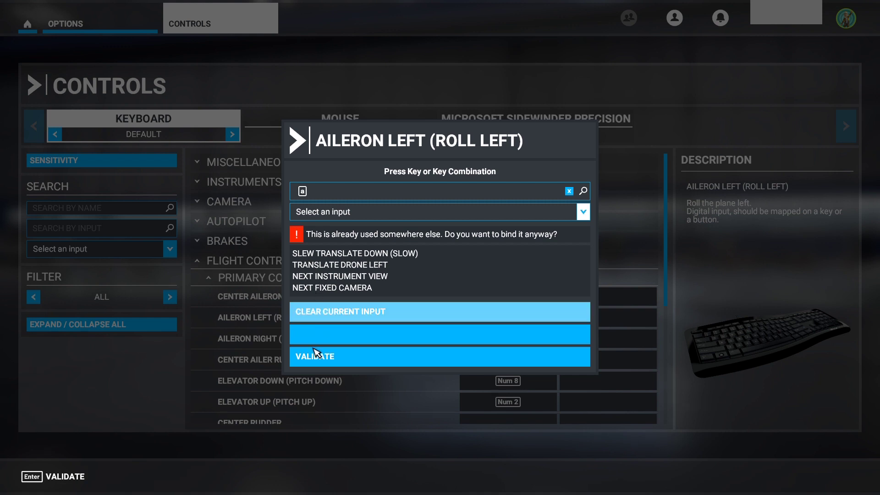
left_click(311, 361)
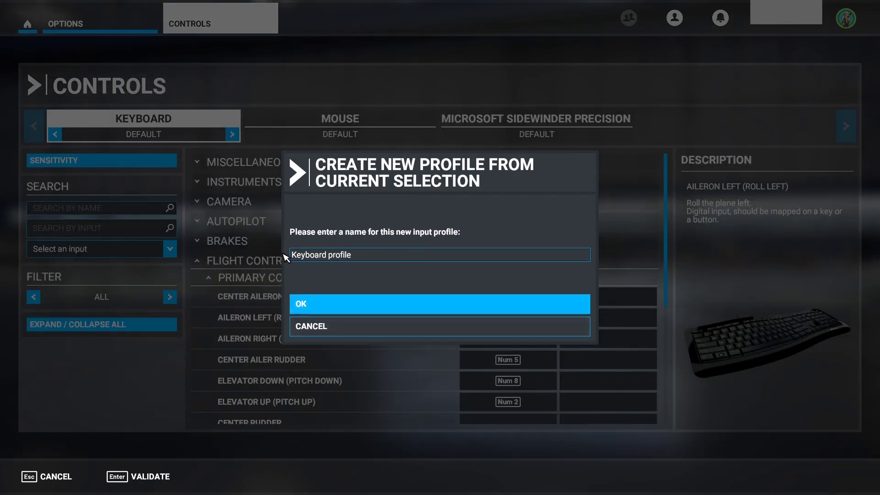
left_click(367, 258)
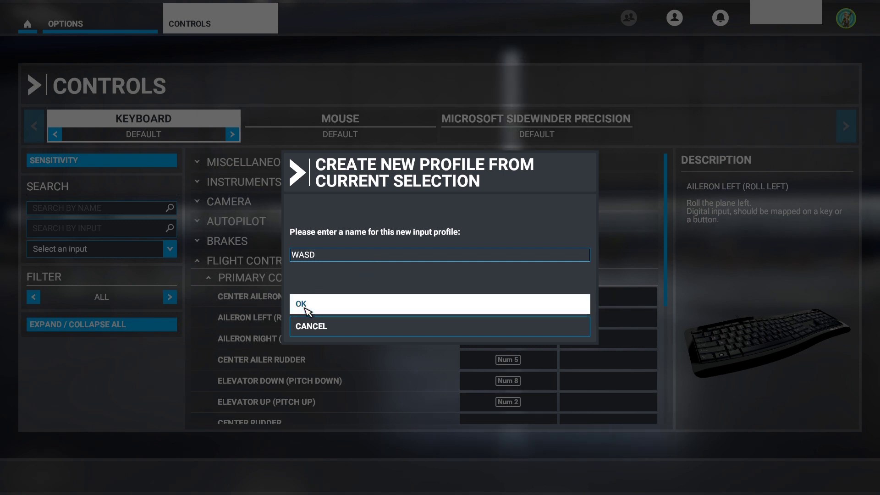
left_click(309, 328)
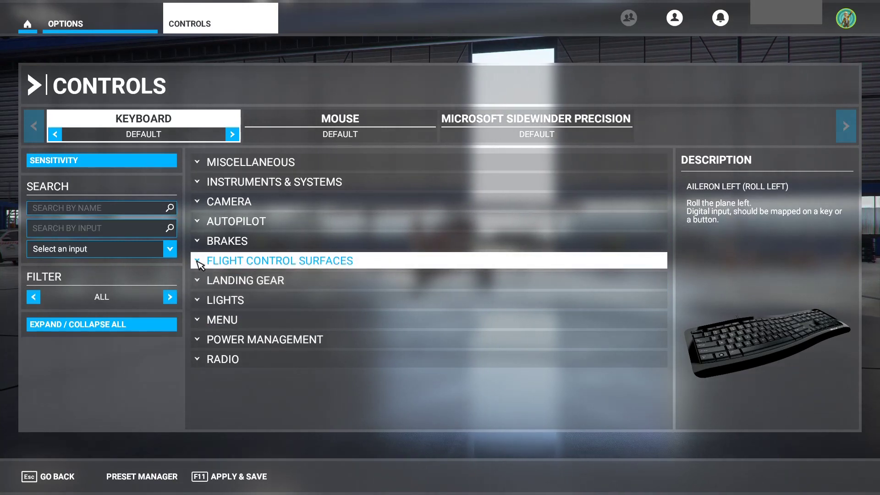
Expand the flight control surface bindings and enter Ctrl + Num Del as the key combination for Rudder Trim Right
left_click(198, 263)
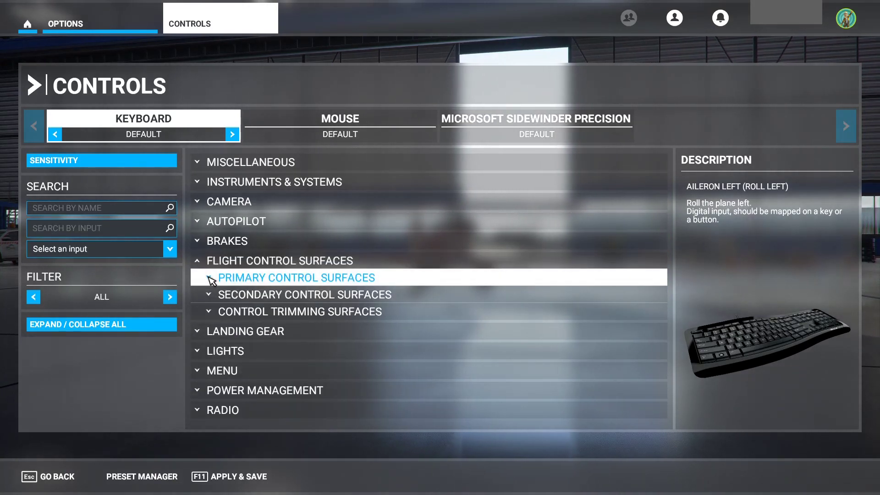
left_click(211, 278)
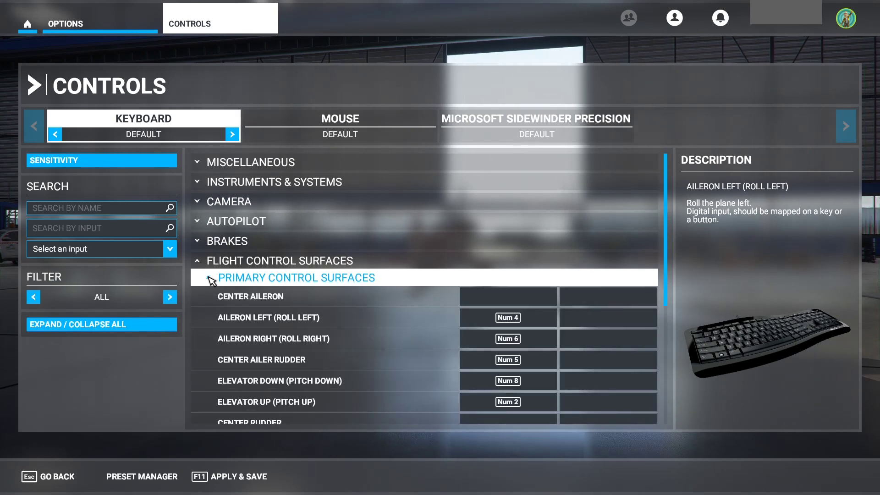
scroll(361, 362, "down", 5)
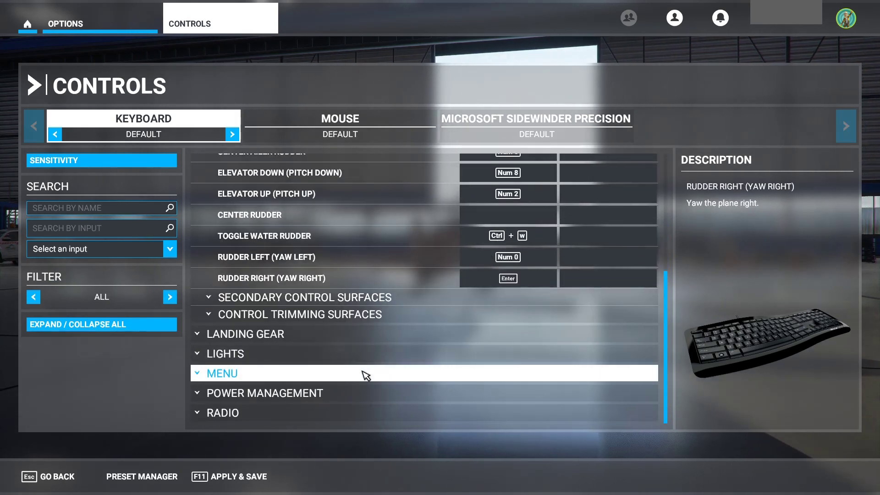
left_click(210, 299)
scroll(369, 338, "down", 3)
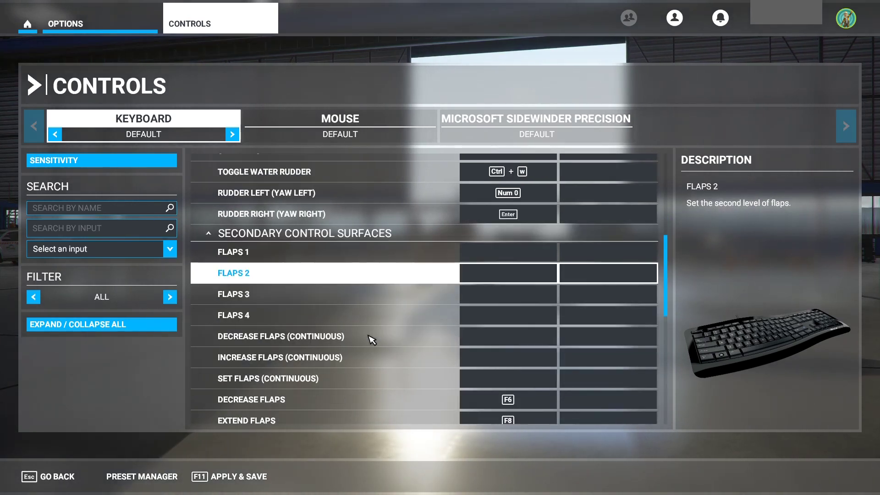
scroll(372, 337, "down", 10)
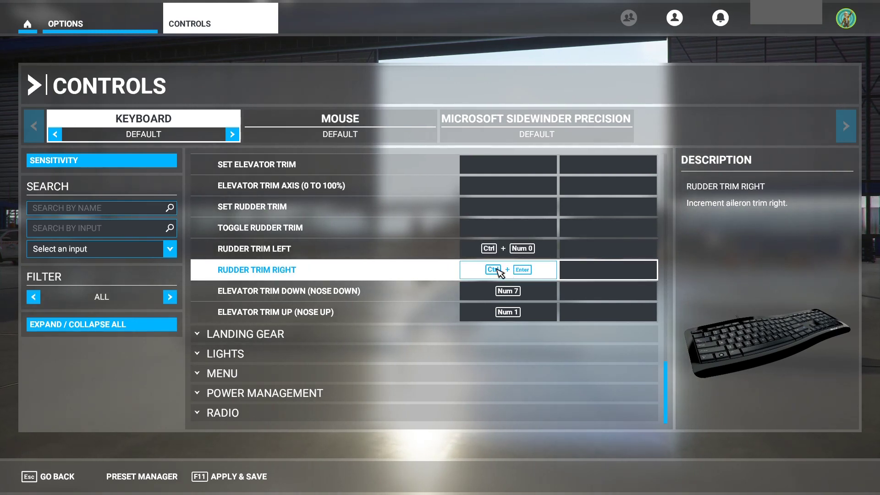
left_click(500, 271)
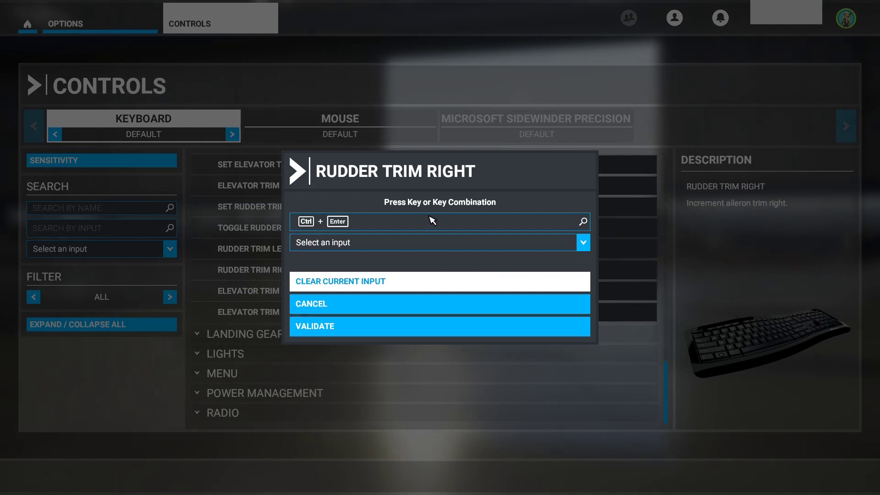
left_click(431, 223)
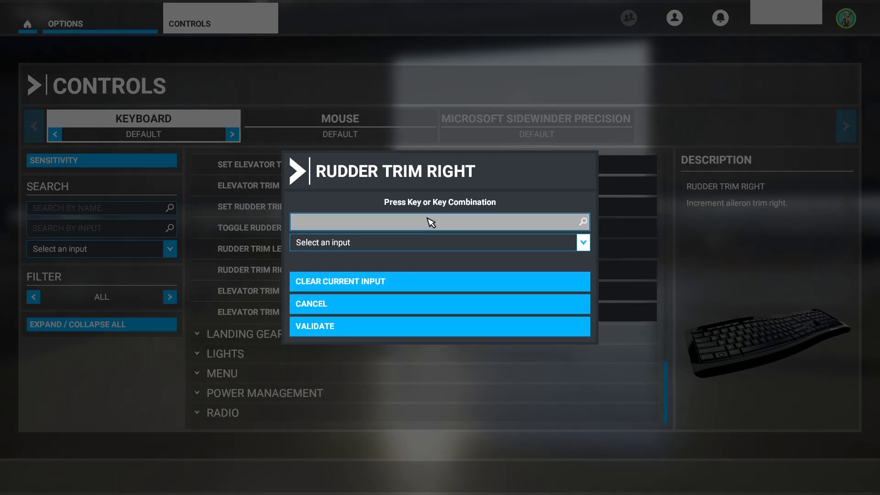
key("ctrl+KP_Delete")
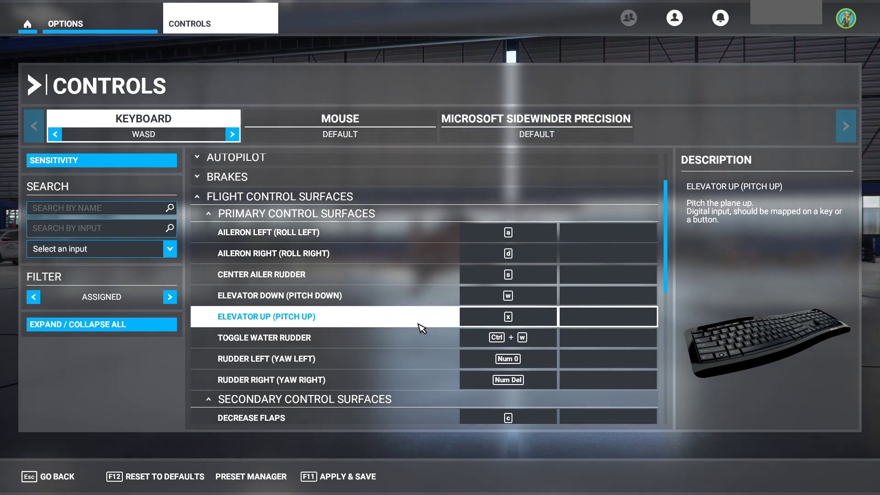
Review the WASD profile's assigned keys for the primary, secondary and trimming surfaces, and for the throttle under Power Management
scroll(419, 328, "down", 3)
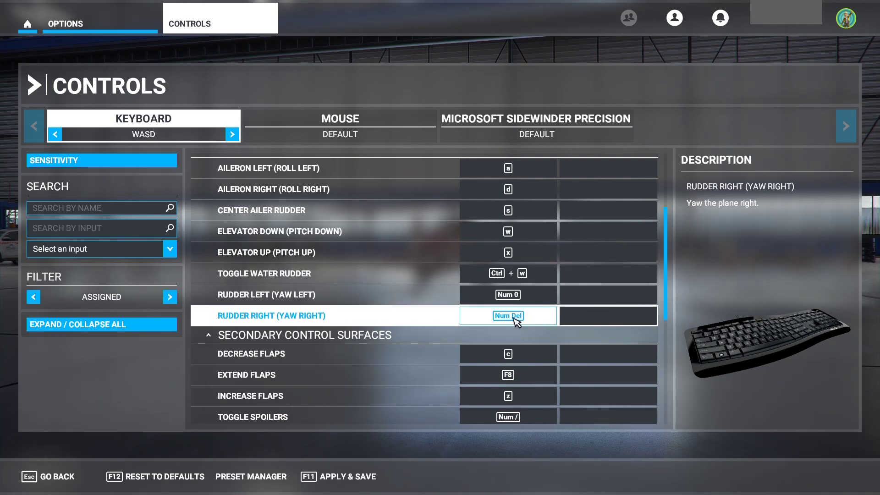
scroll(334, 336, "down", 5)
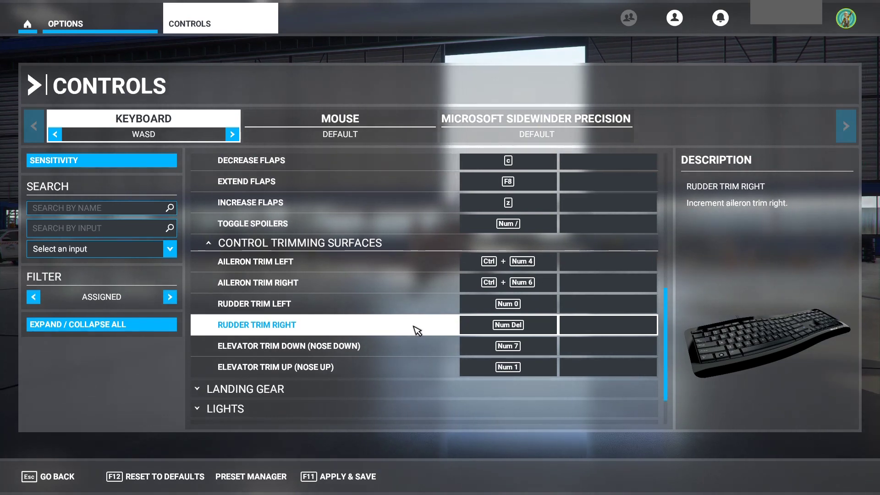
scroll(348, 356, "down", 2)
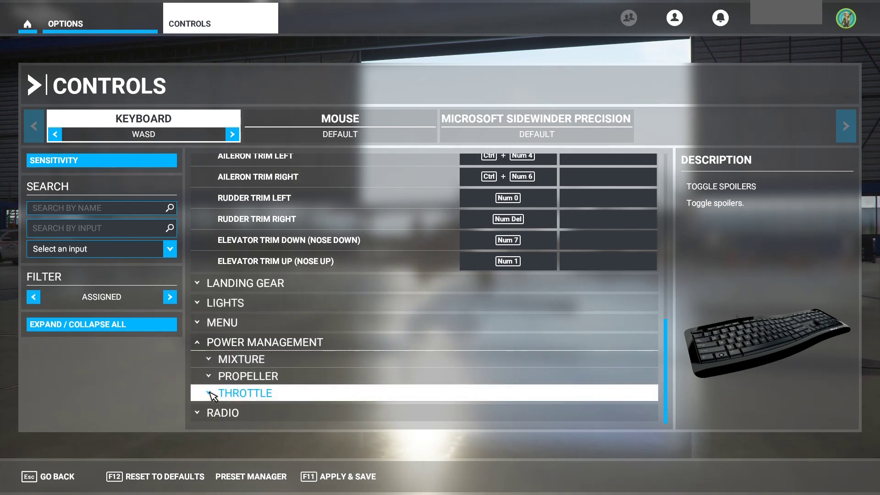
left_click(212, 394)
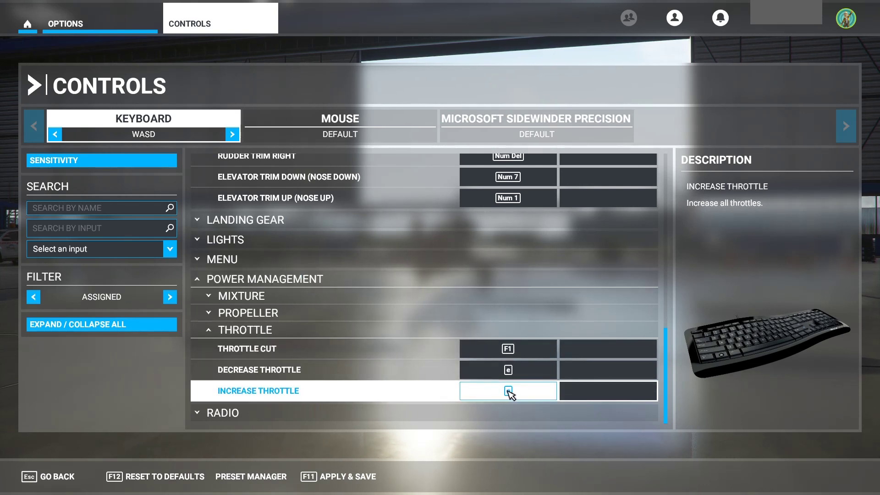
key("q")
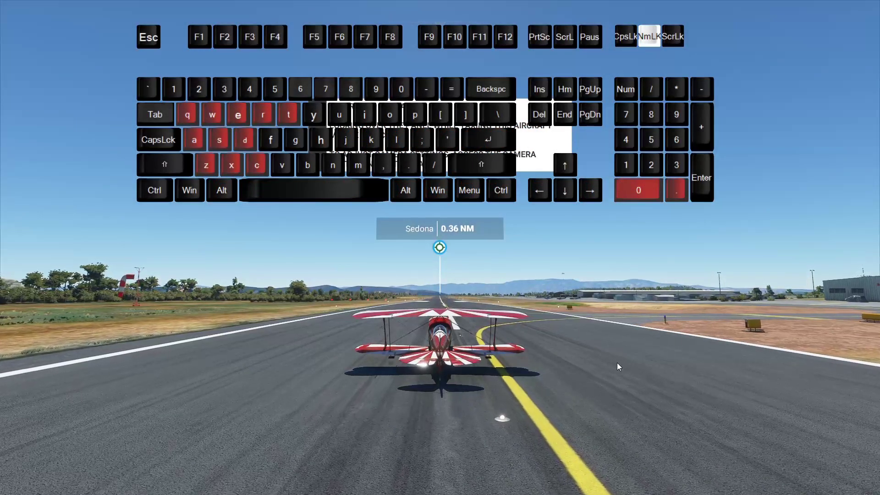
With the brakes held on the runway, test the biplane's roll right, roll left, centering, pitch down and pitch up controls
key("r")
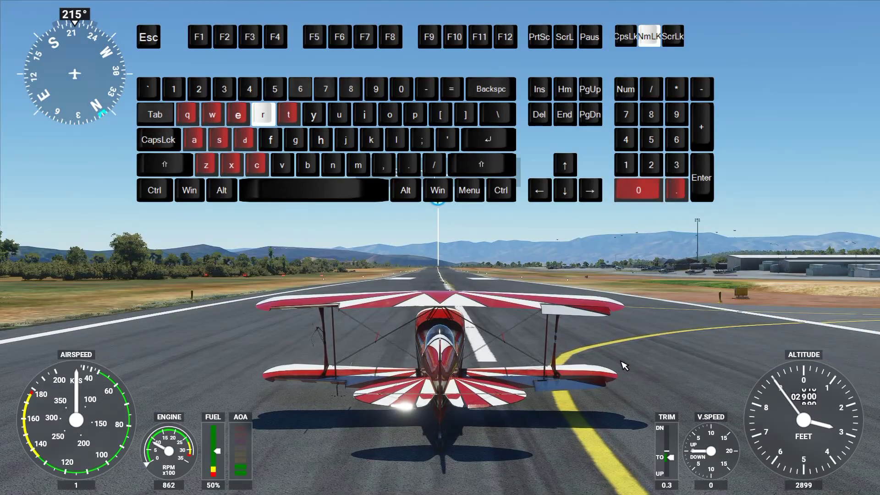
key("d")
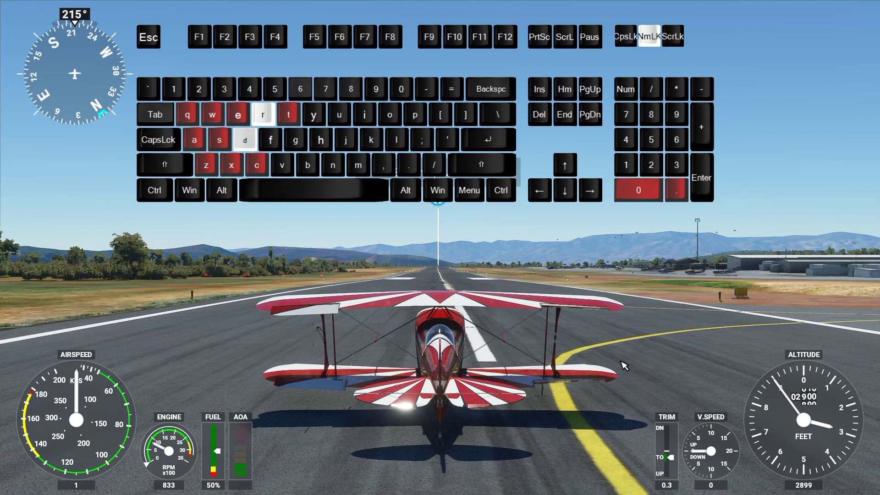
key("a")
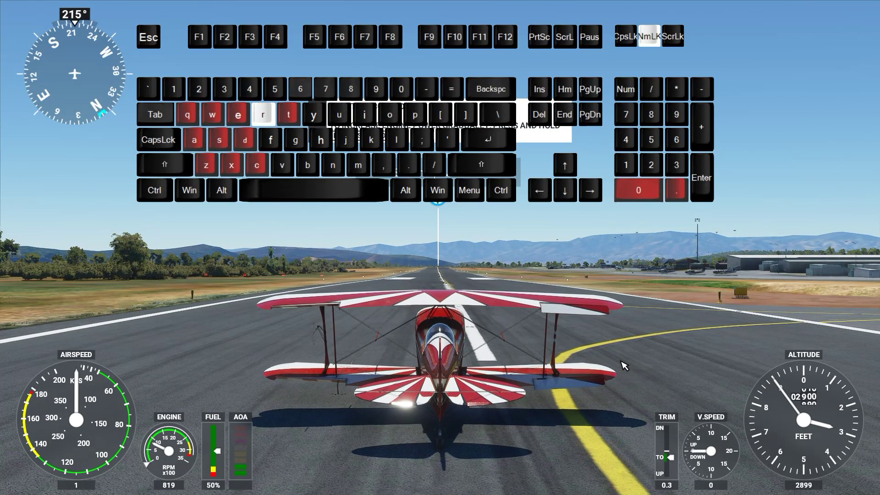
key("s")
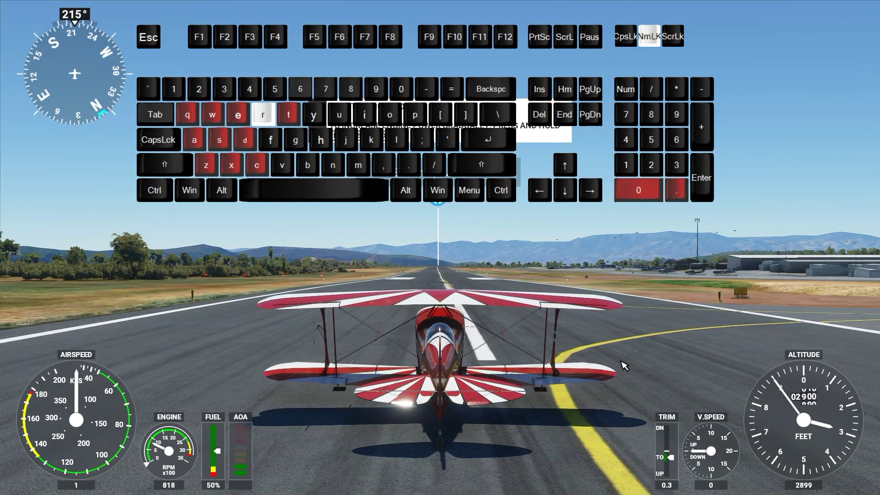
key("w")
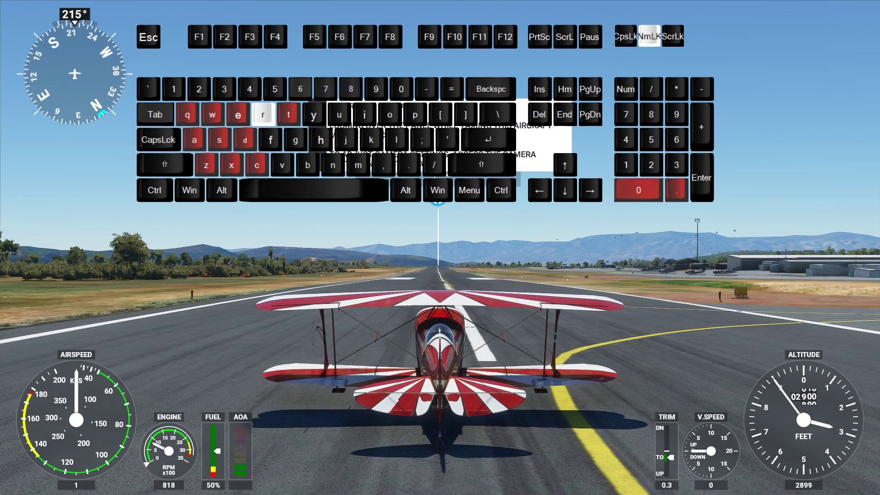
key("x")
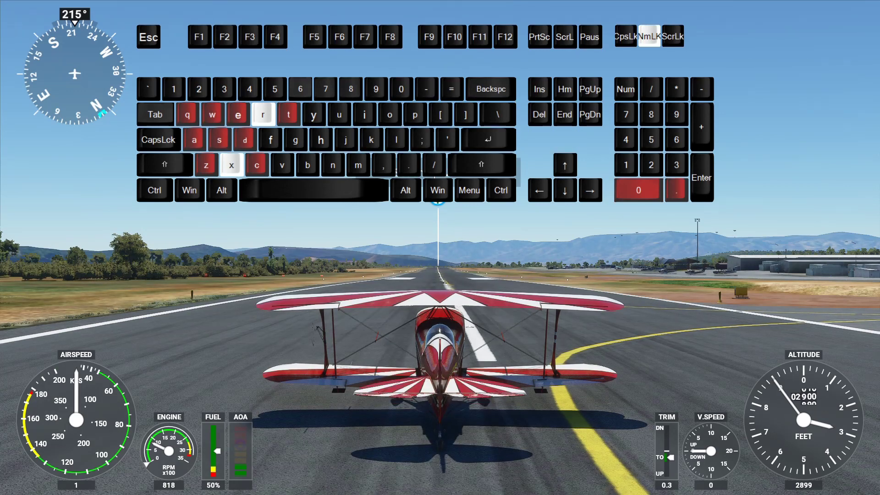
key("s")
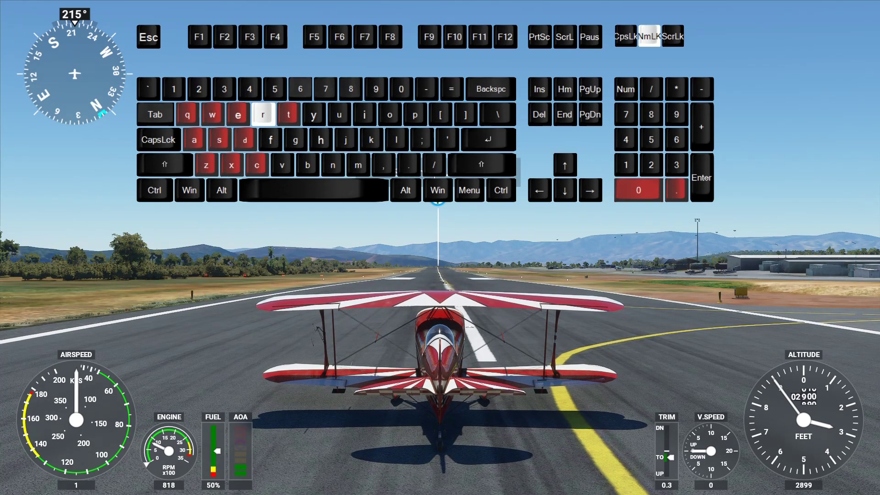
key("w")
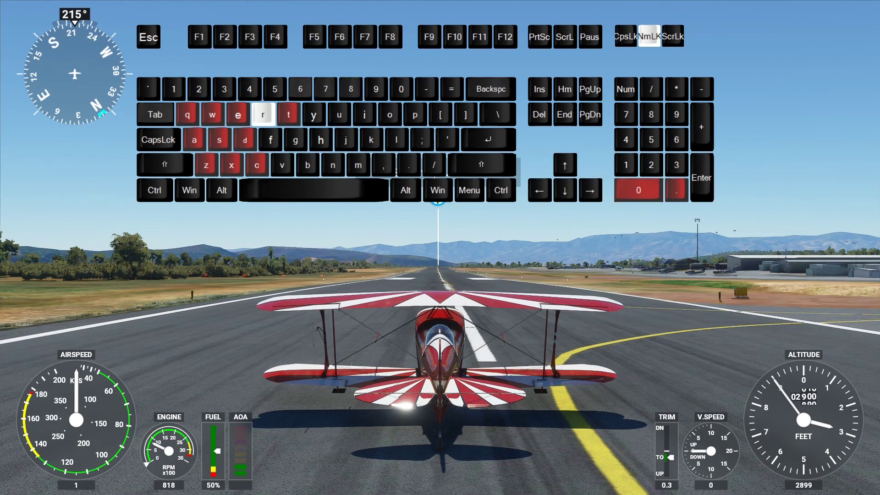
Increase the throttle and take off from the runway
key("q")
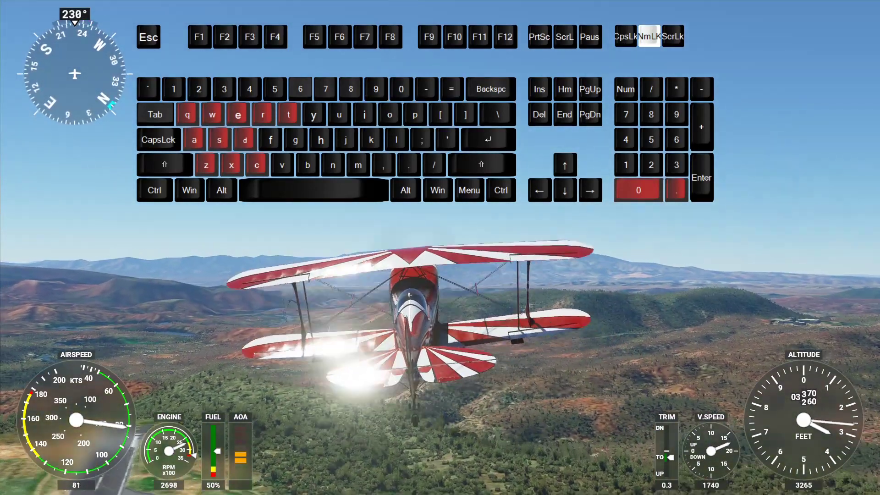
Bank the biplane right, center the controls, bank it left and roll back into a right bank during the climb
key("d")
key("s")
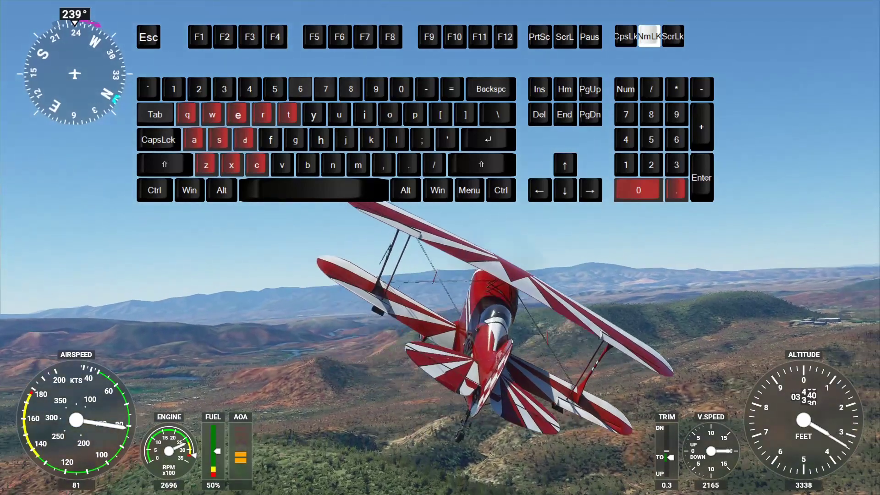
key("a")
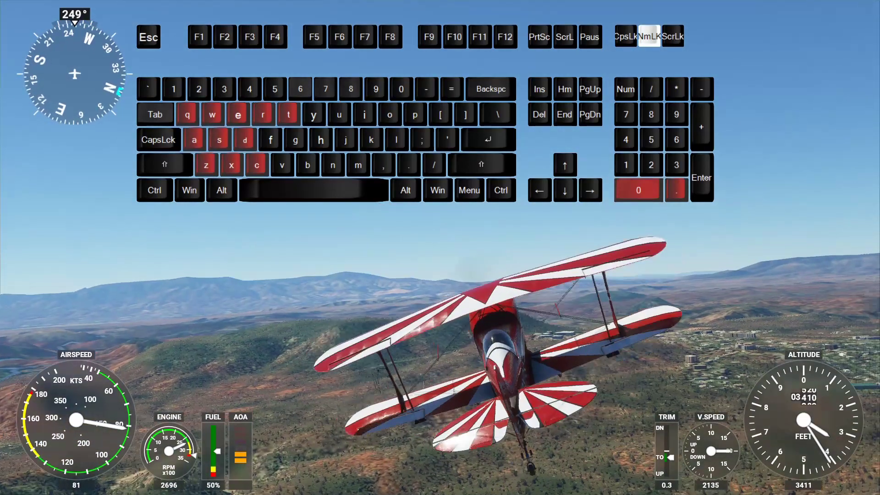
key("d")
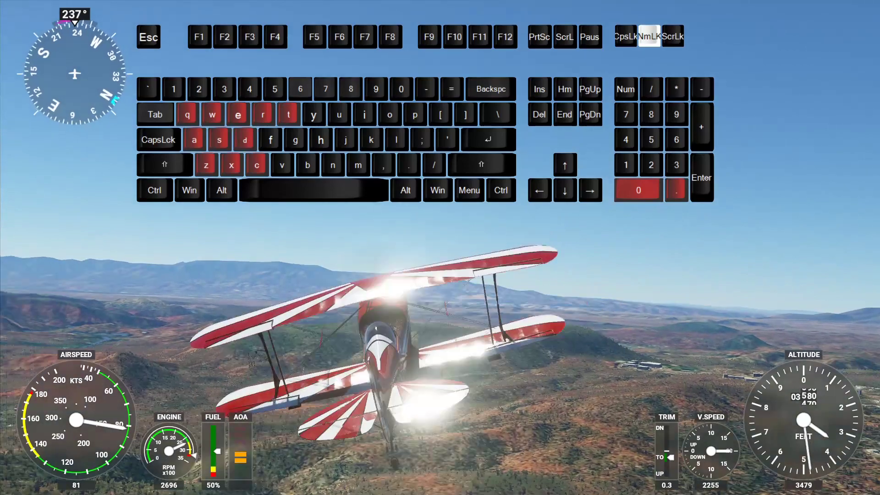
Pitch the biplane down and fly a sustained right-hand turn over the town onto a northerly heading, pitching up at the end
key("w")
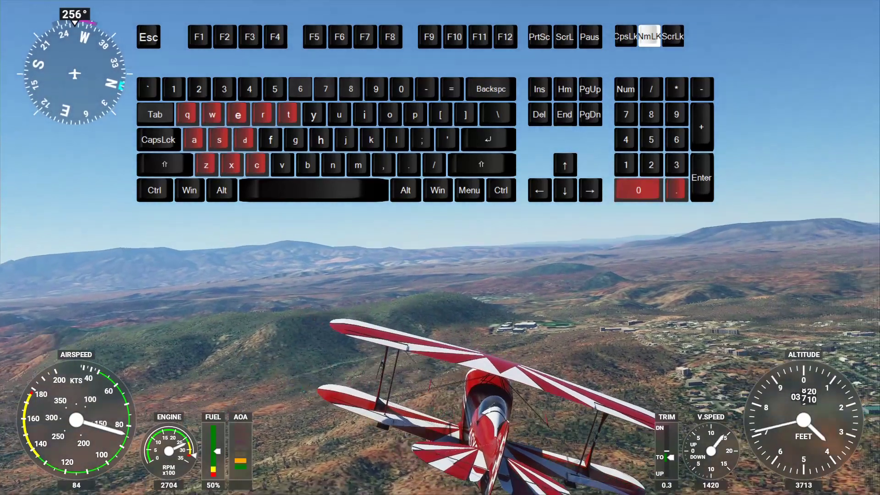
key("e")
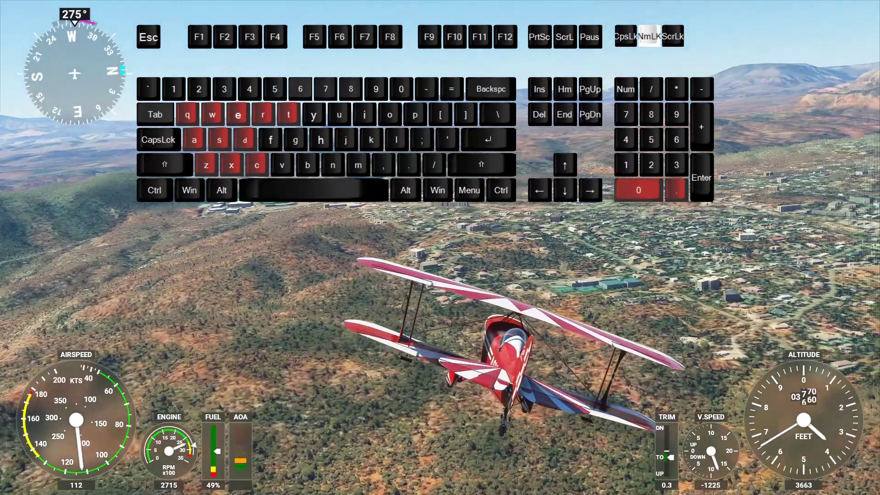
key("e")
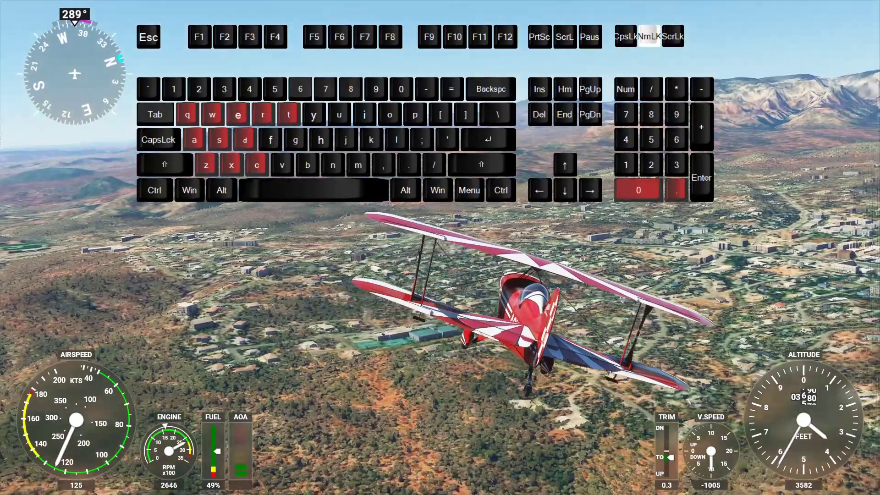
key("e")
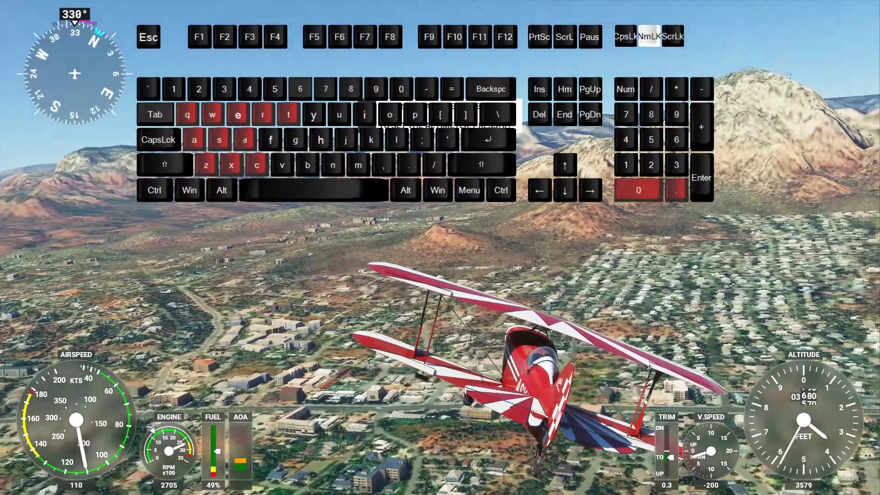
key("x")
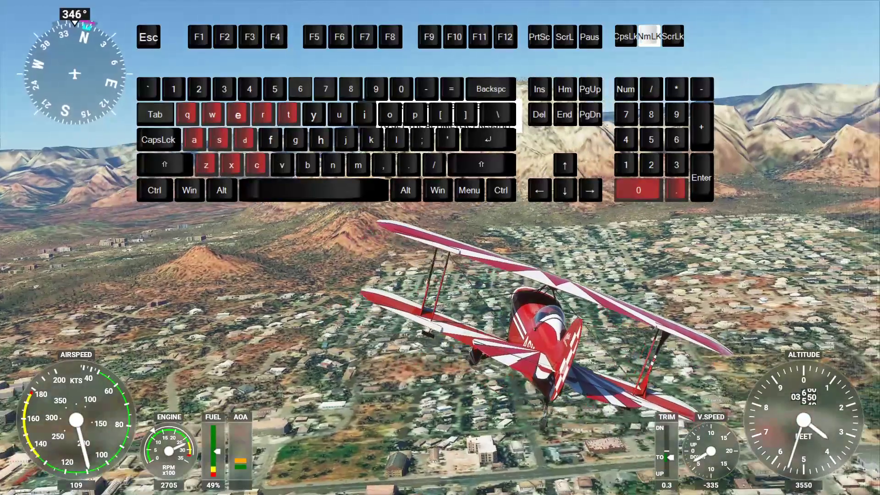
Roll the biplane left out of the right turn, center the controls, and roll right to level the wings facing the mountains
key("s")
key("a")
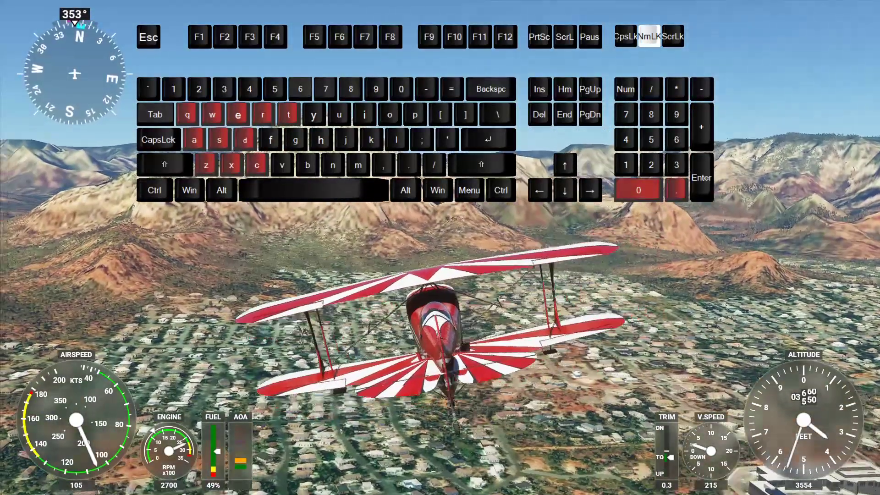
key("a")
key("s")
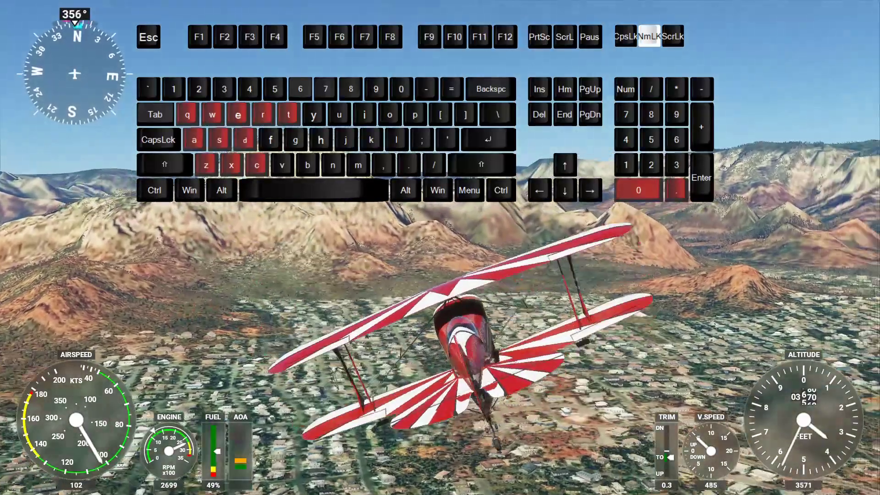
key("d")
key("s")
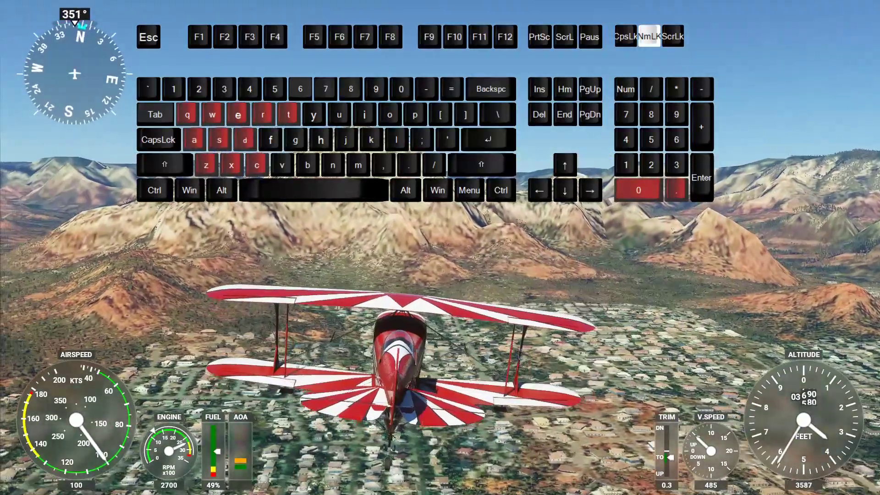